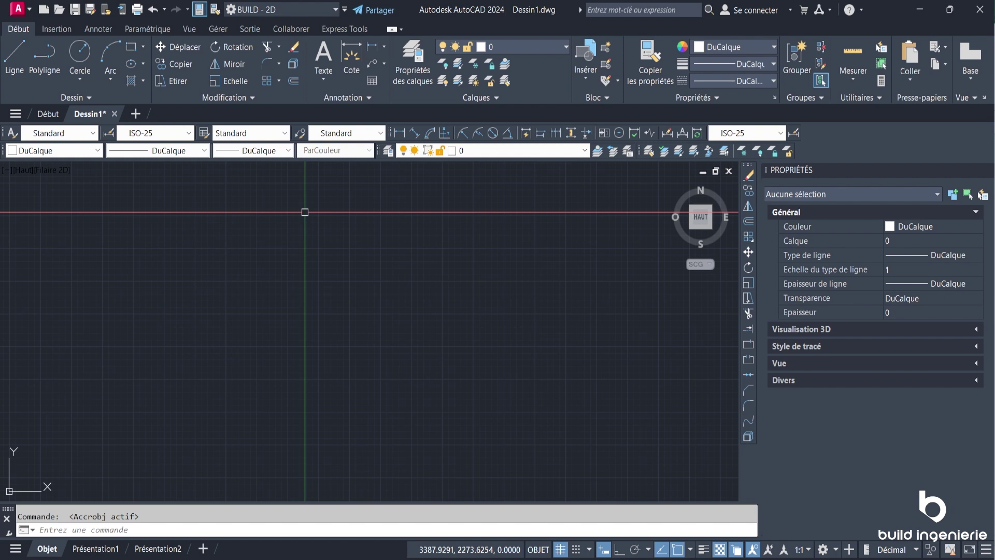
left_click(94, 30)
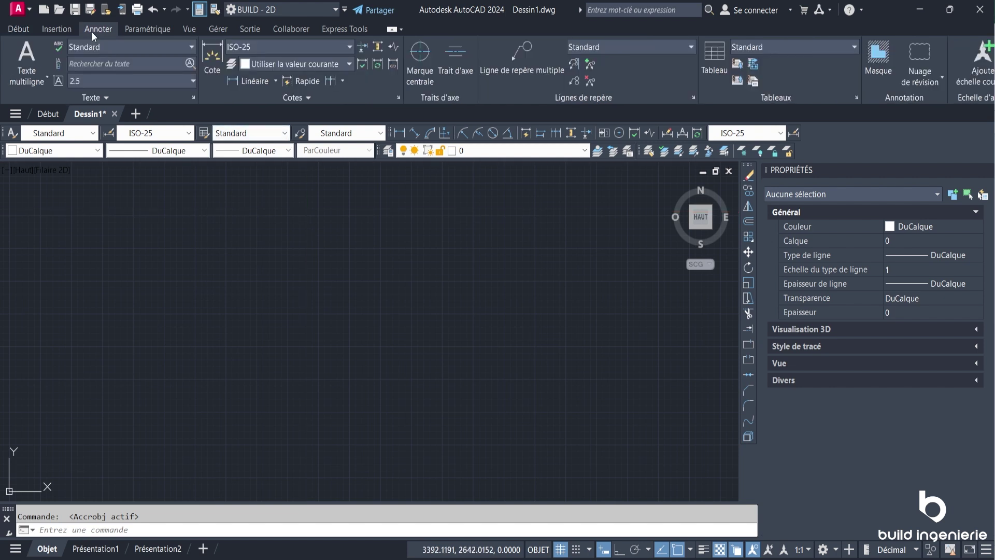
left_click(19, 29)
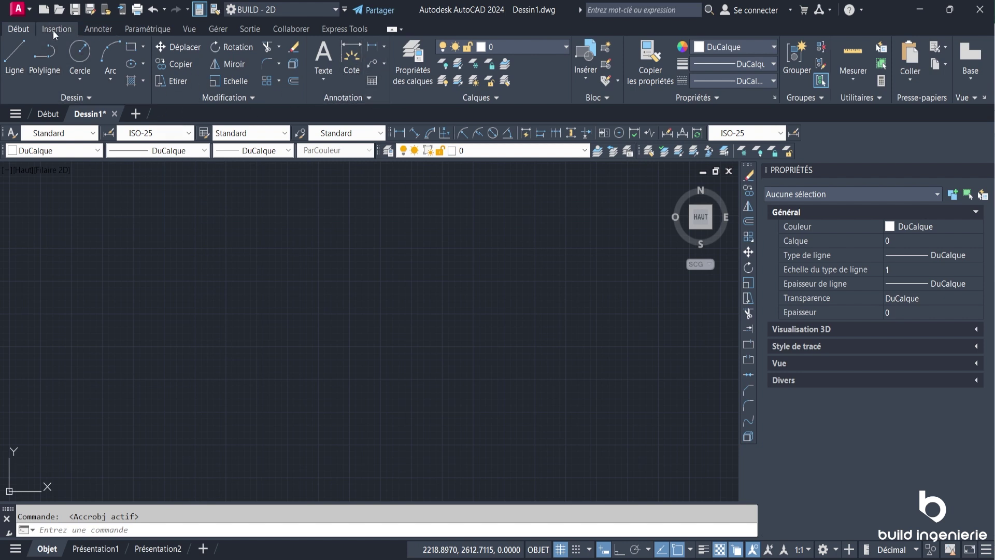
Step: Insert an empty Standard-style table with 3 columns and 4 data rows at a picked point in the drawing
left_click(93, 29)
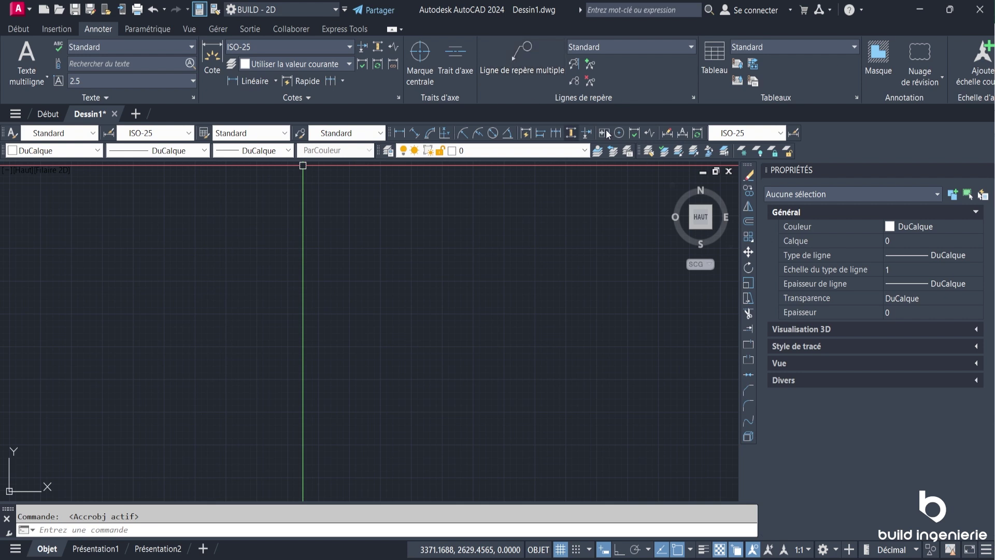
left_click(829, 48)
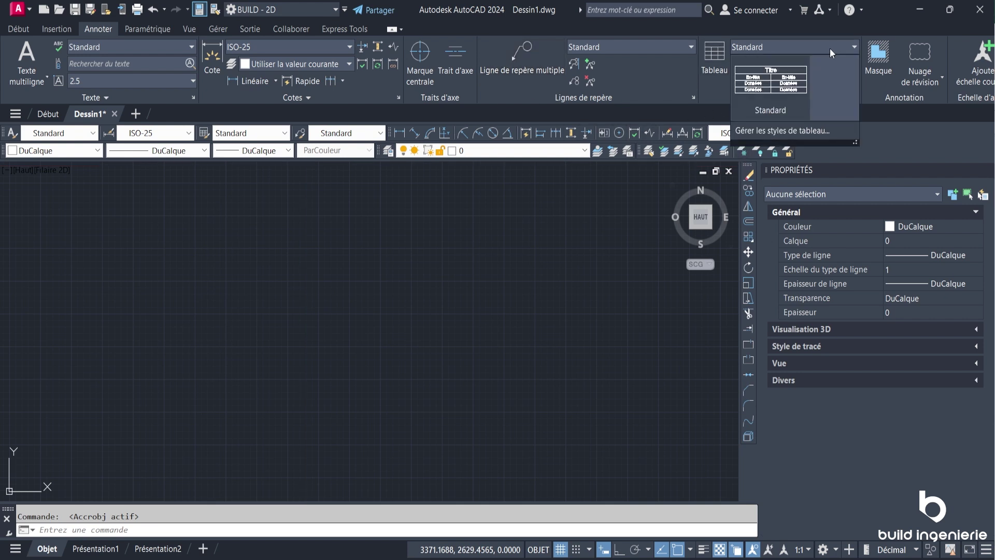
left_click(715, 56)
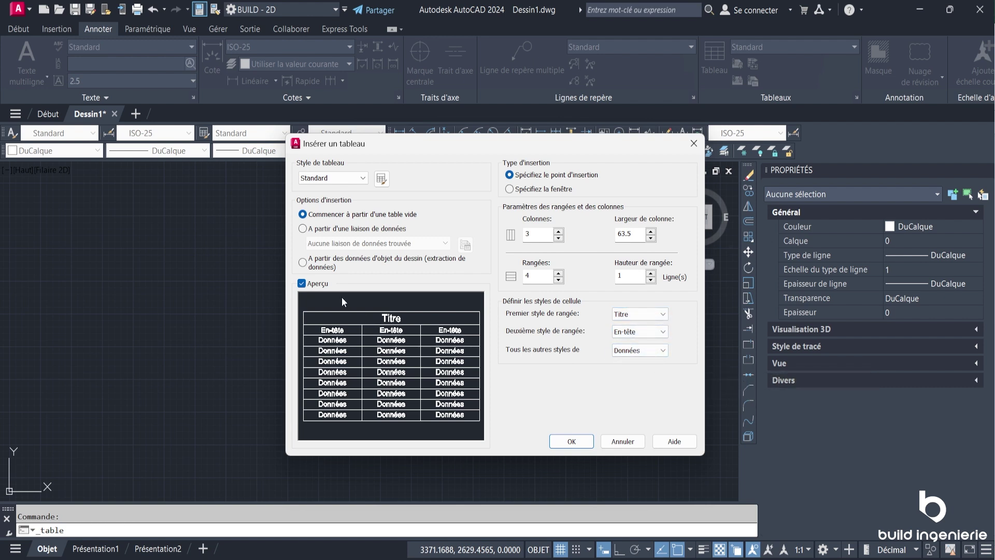
left_click(302, 284)
left_click(301, 283)
left_click(564, 443)
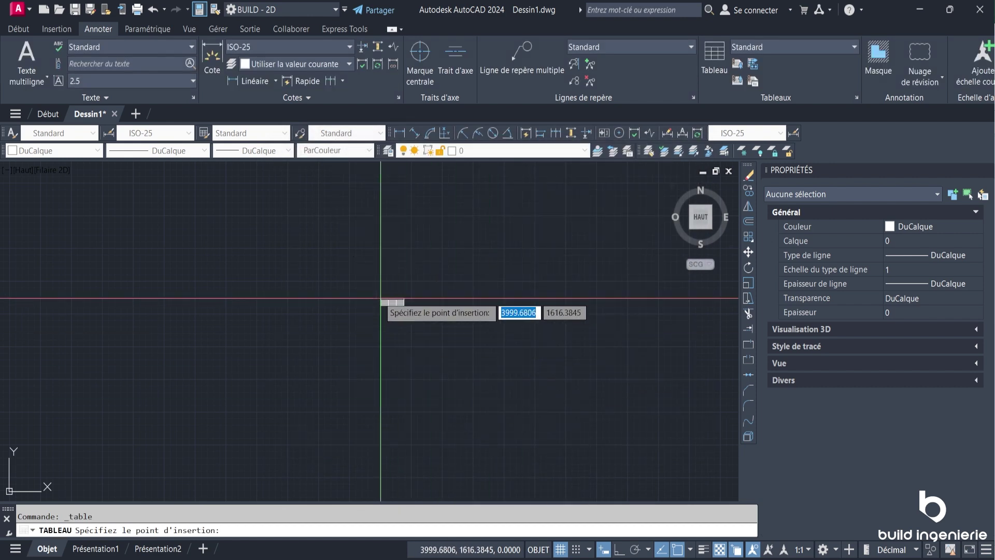
left_click(277, 263)
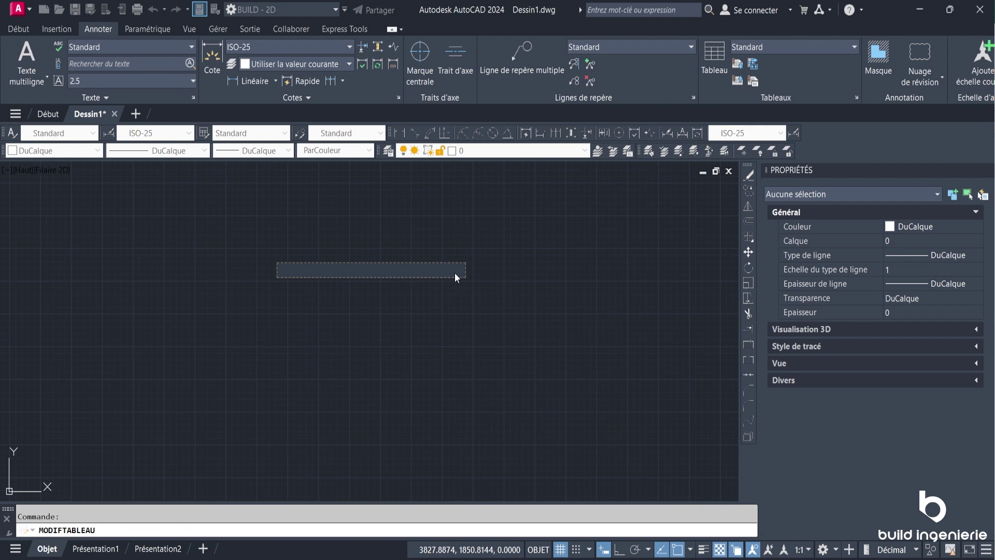
Step: Enter "tableau exemple" as the table's title and close the text editor
type("tableau")
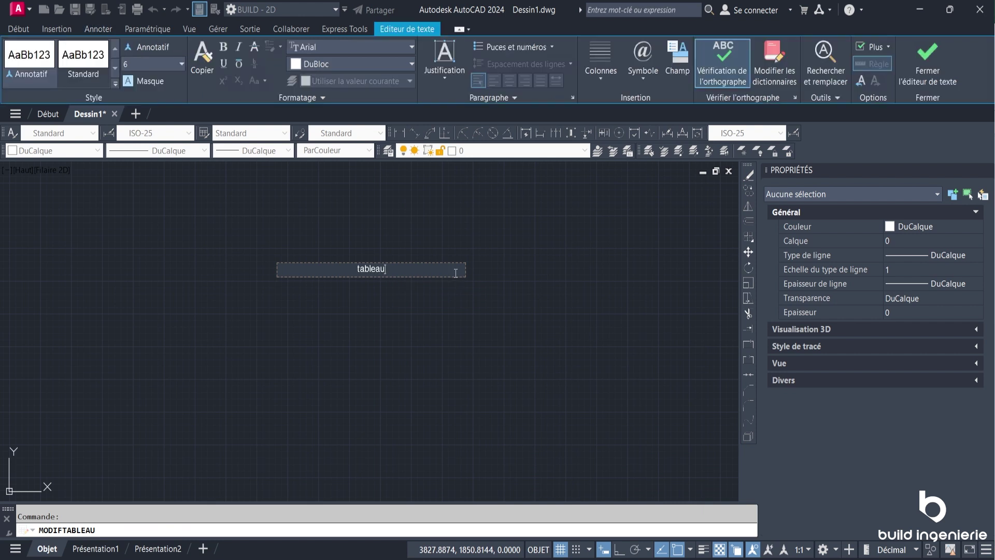
type(" exemple")
left_click(449, 260)
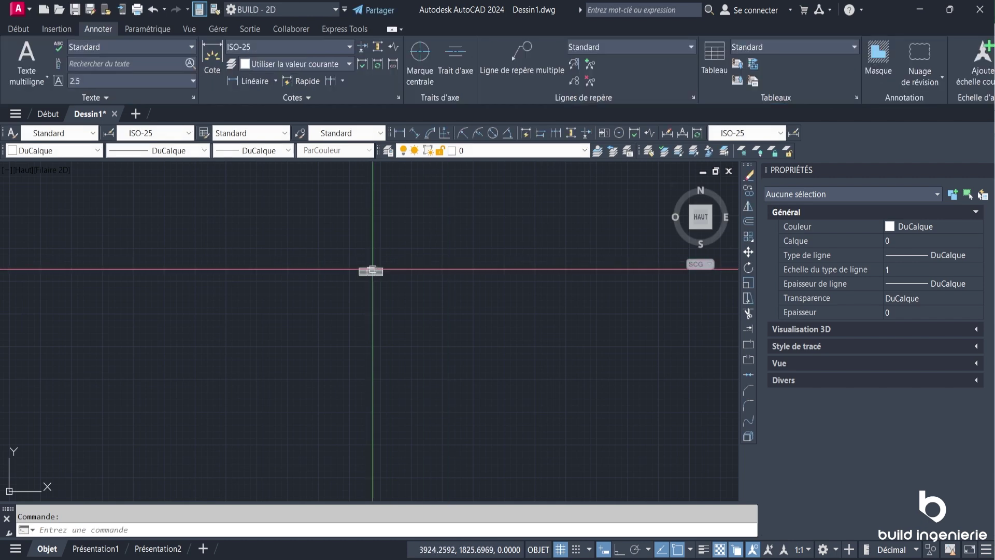
Step: Select the whole table in a close-up view to examine its general and geometry properties
scroll(373, 269, "up", 10)
scroll(408, 226, "down", 2)
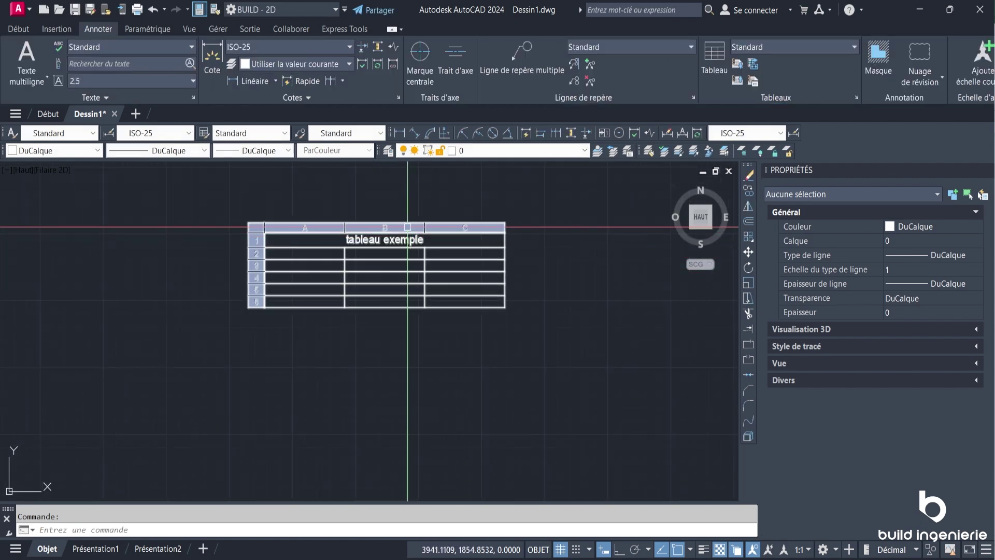
scroll(358, 219, "up", 1)
scroll(366, 235, "down", 1)
left_click(372, 234)
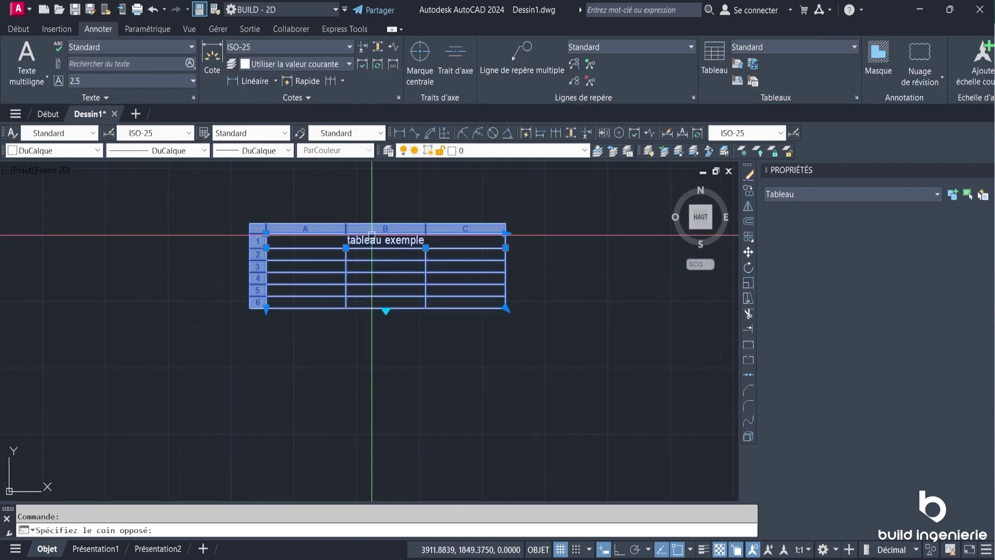
left_click(372, 259)
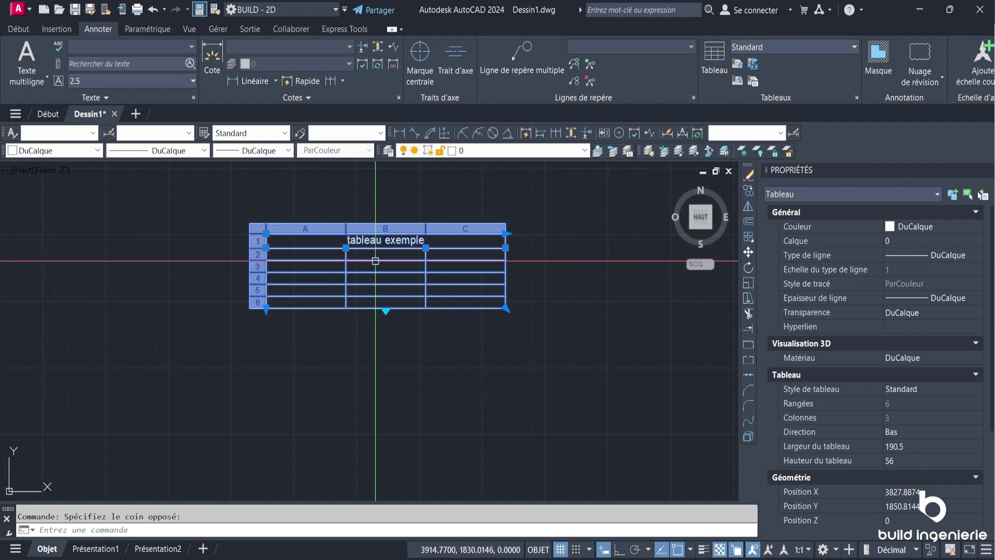
Step: Open the title cell's text for editing, select it to examine the formatting options, and leave it unedited
double_click(383, 240)
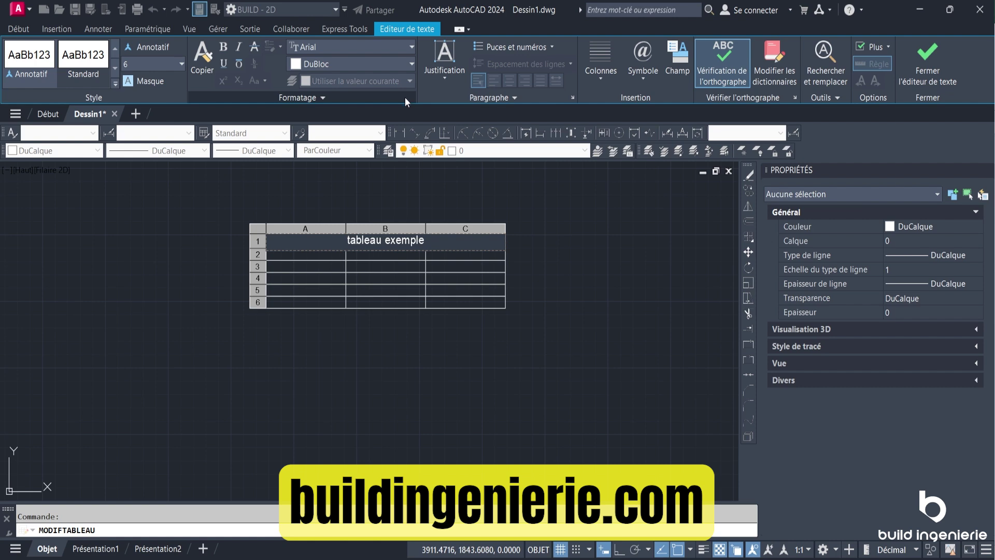
left_click_drag(434, 241, 345, 241)
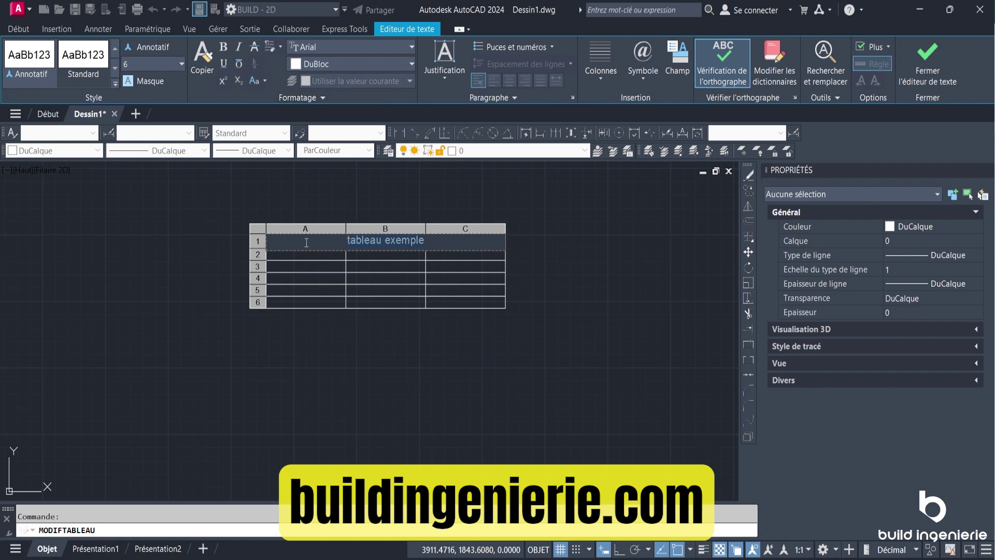
key("Escape")
key("Escape")
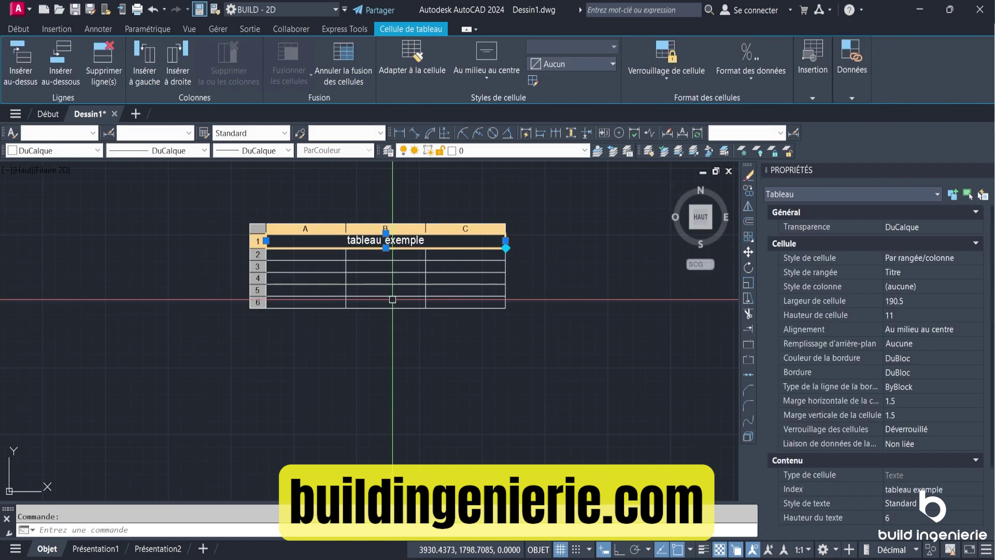
Step: Examine how the whole table, the title text and cell B2 are selected and which cell editing options are offered
left_click(432, 335)
left_click(394, 268)
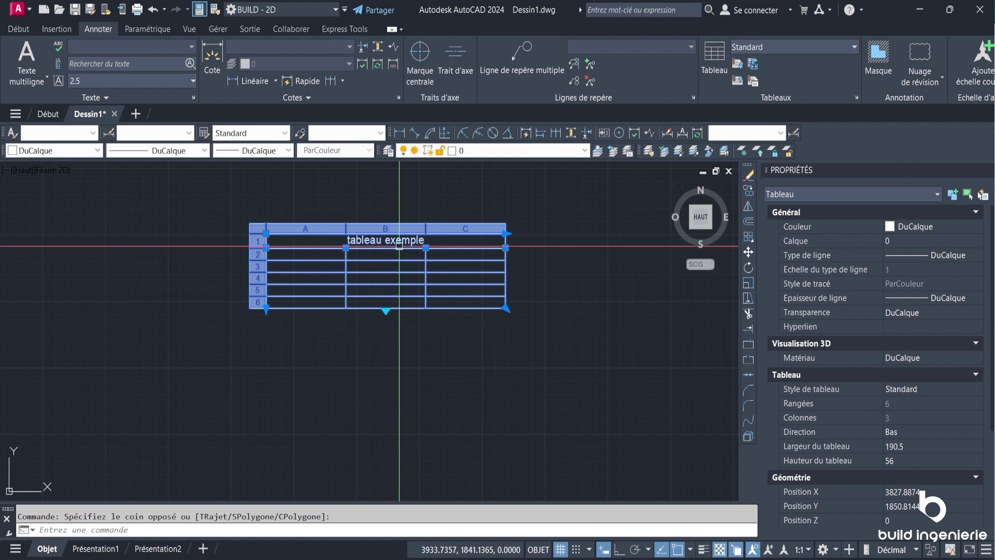
left_click(384, 254)
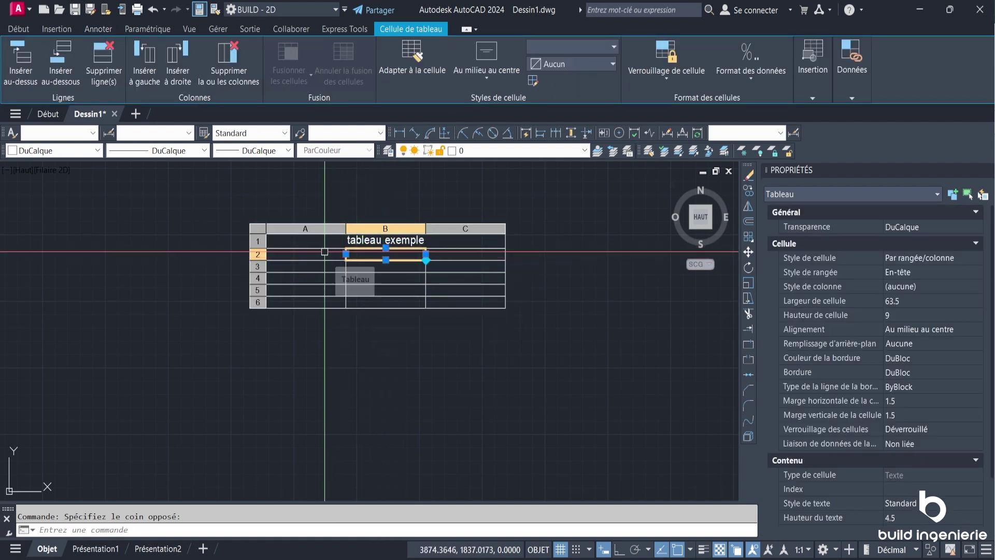
double_click(392, 240)
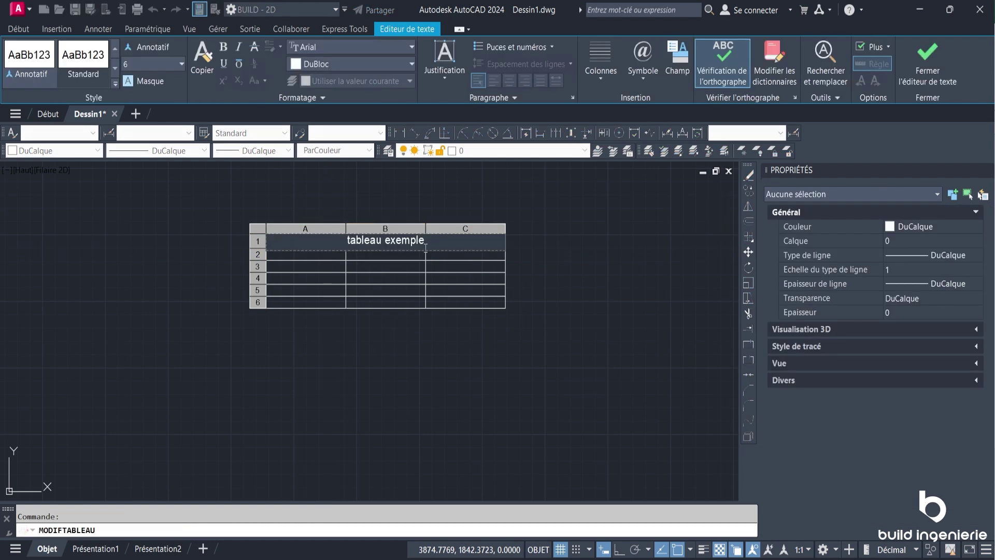
left_click(403, 263)
left_click(399, 255)
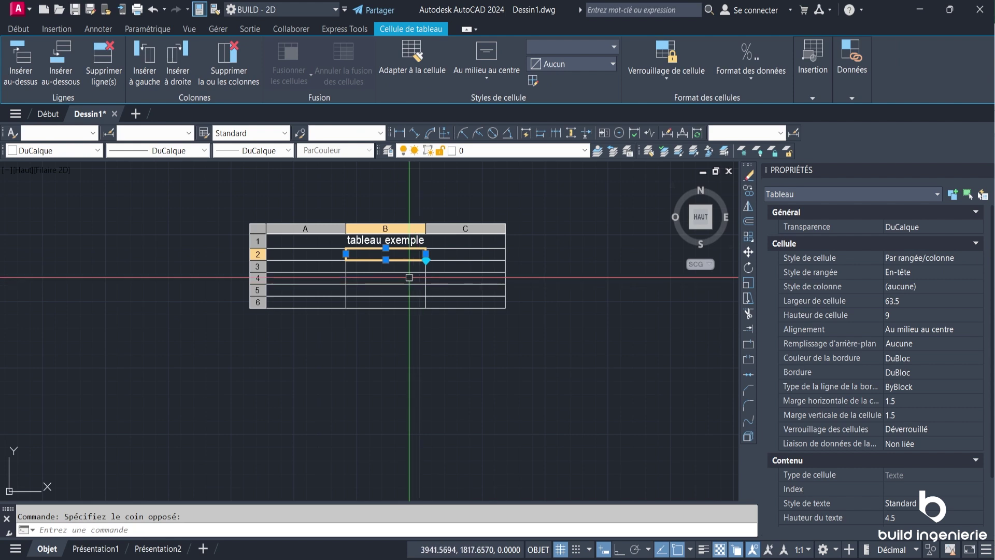
scroll(409, 278, "up", 4)
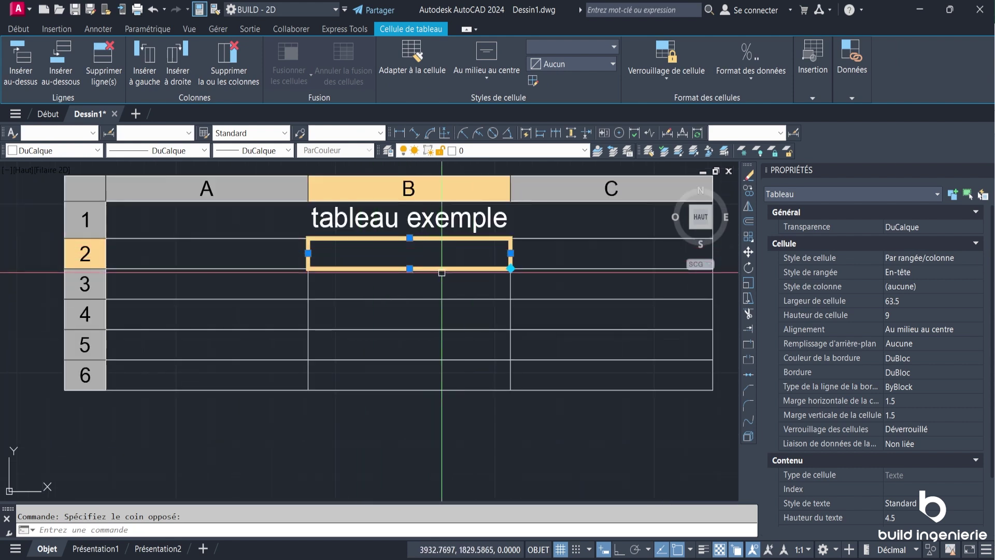
scroll(441, 272, "down", 3)
scroll(384, 261, "up", 3)
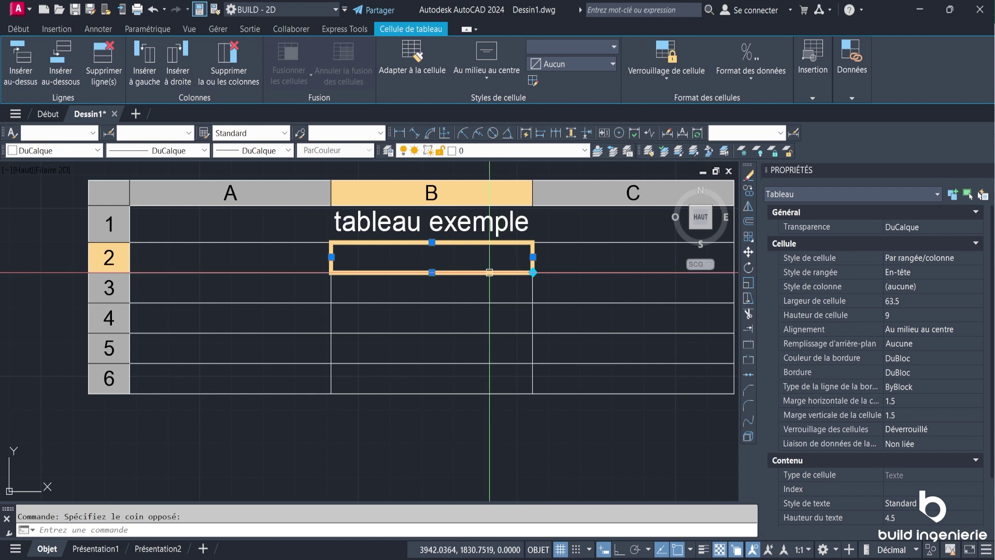
scroll(433, 271, "down", 2)
Step: Examine the block, field and formula insertion options available for the cells in row 2
left_click(340, 259)
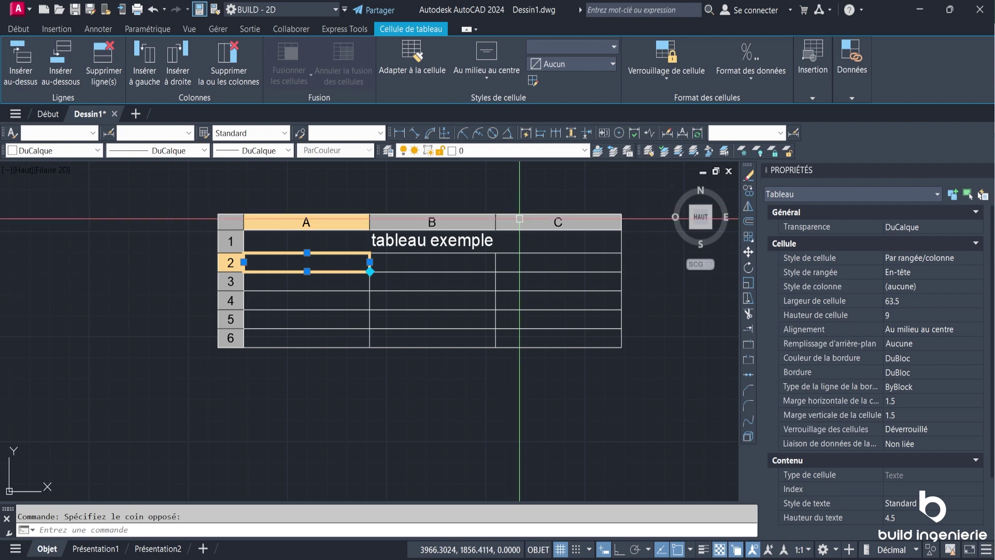
left_click(542, 243)
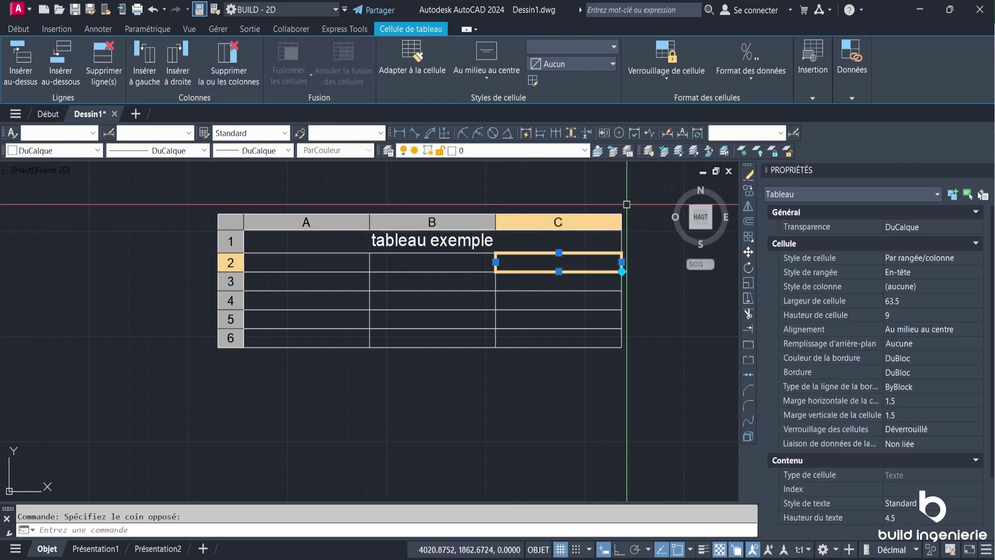
left_click(814, 99)
left_click(866, 146)
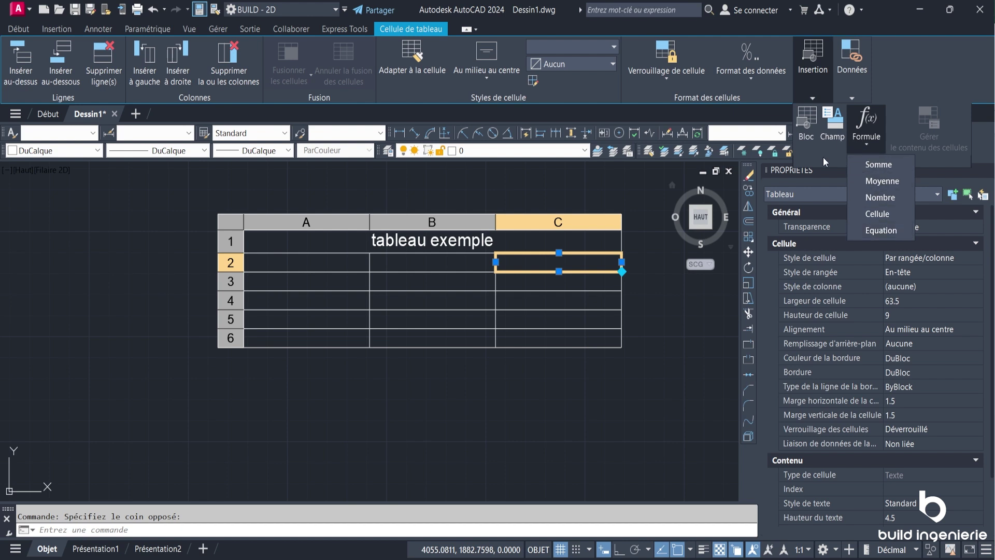
mouse_move(852, 67)
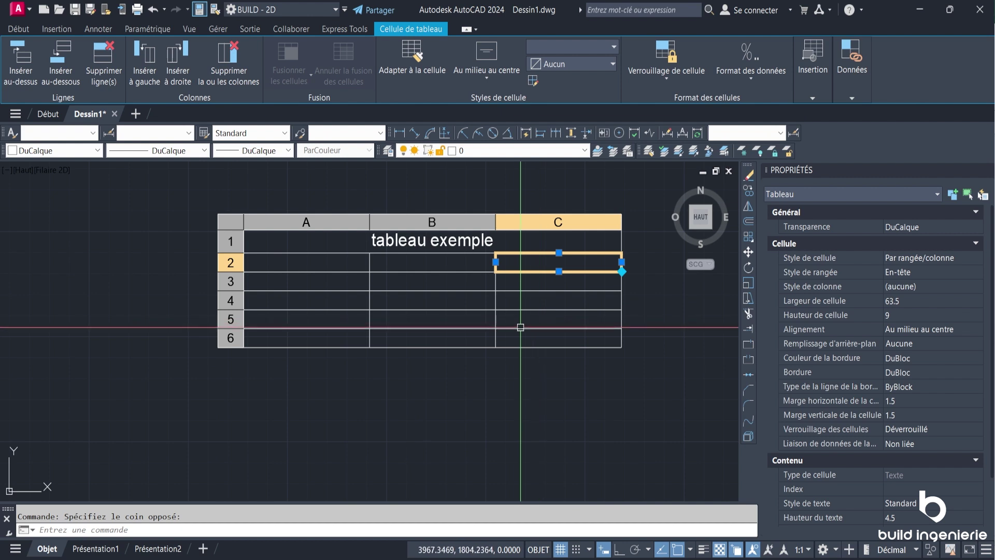
key("Escape")
left_click(383, 262)
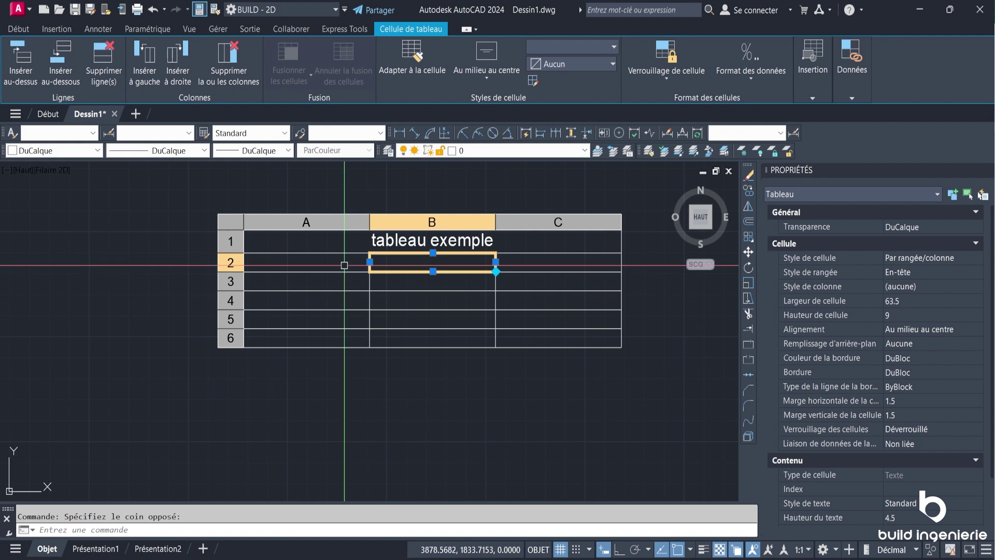
left_click(813, 88)
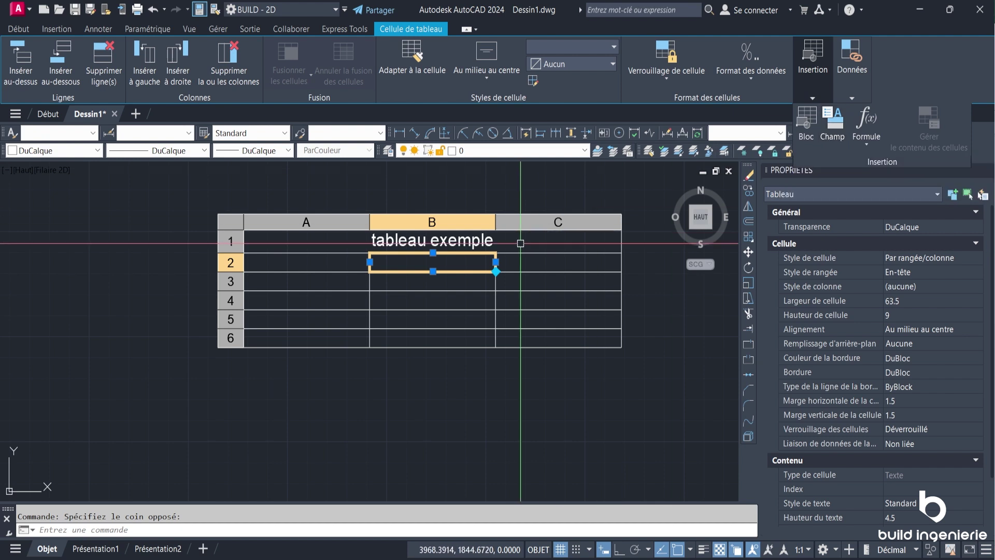
key("Escape")
Step: Start a new table style based on Standard, keeping the proposed name, and open its settings
left_click(426, 219)
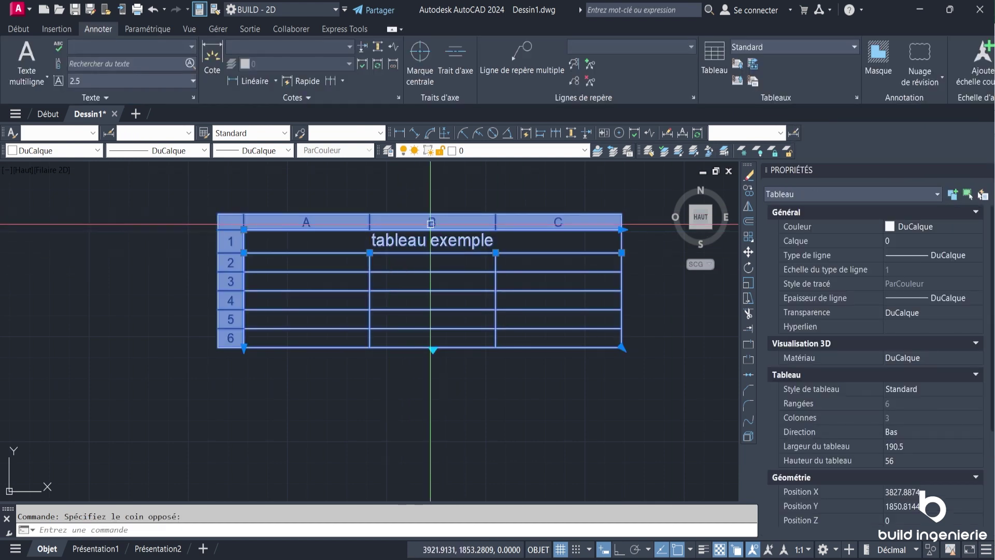
left_click(835, 46)
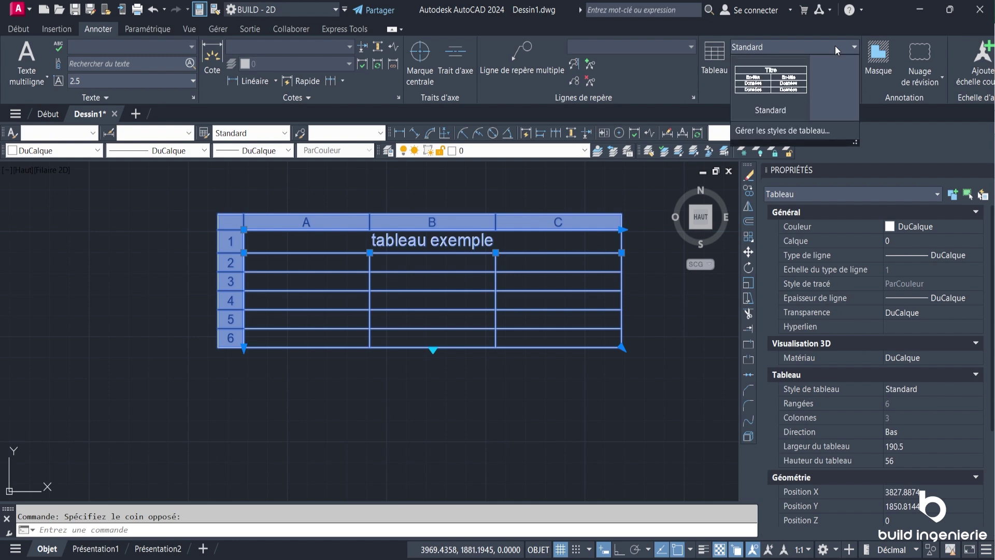
left_click(811, 132)
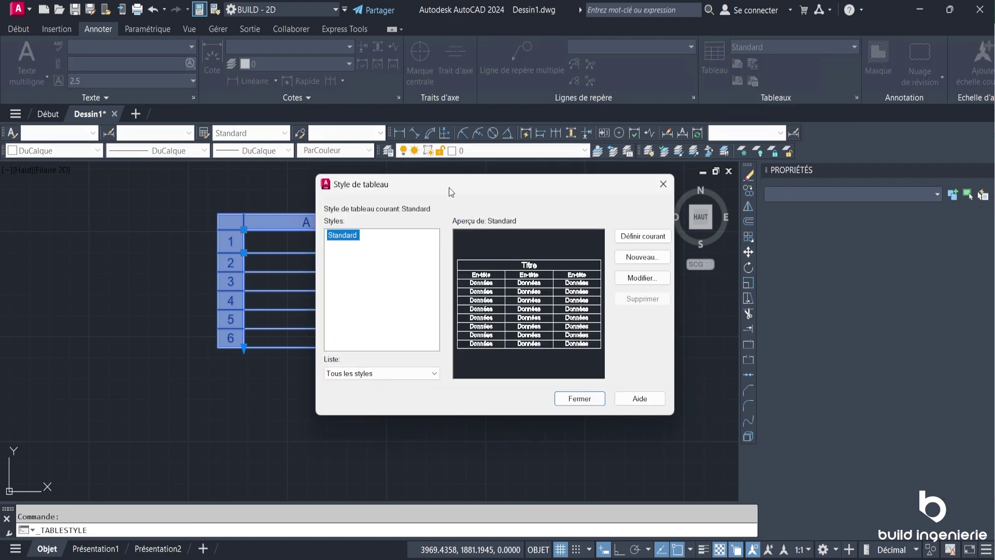
left_click(643, 244)
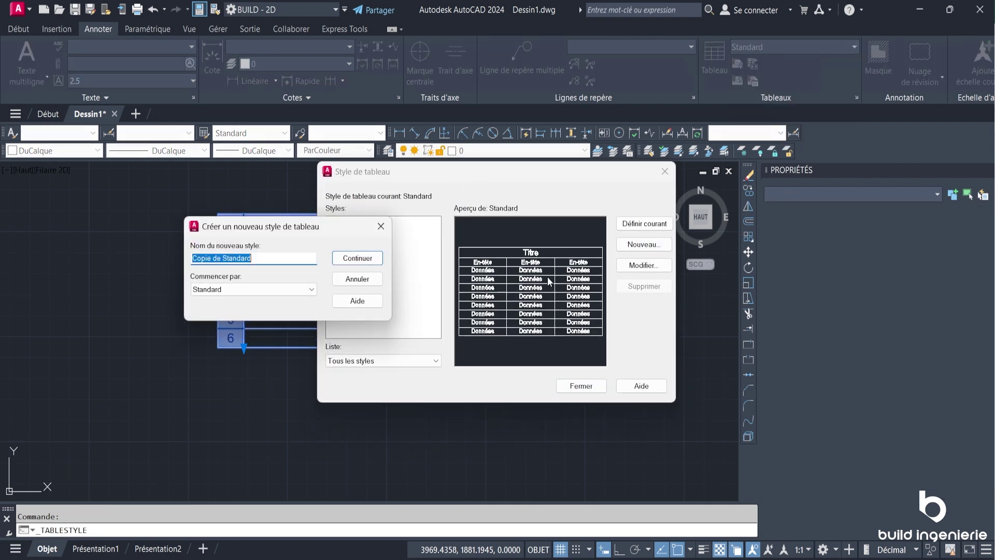
left_click(351, 260)
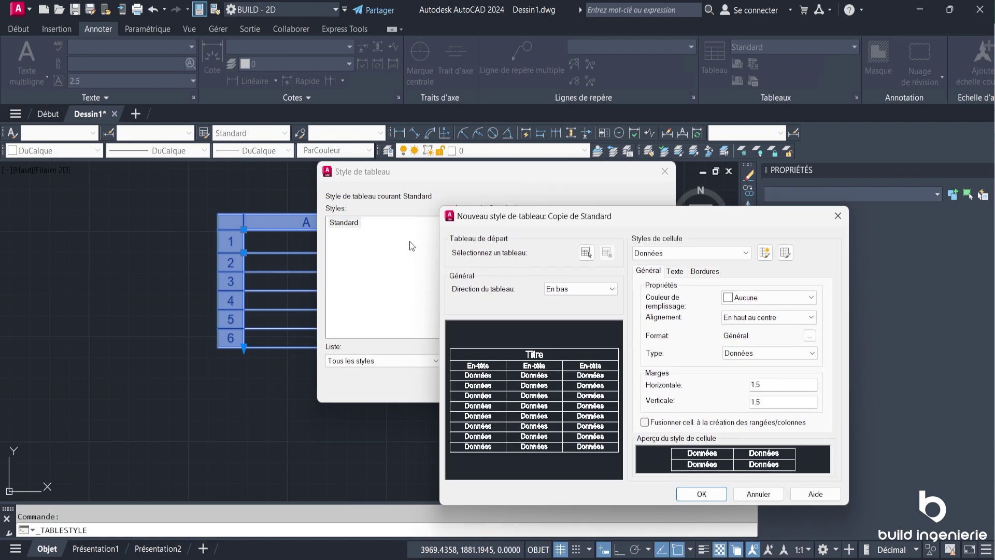
left_click_drag(527, 227, 477, 143)
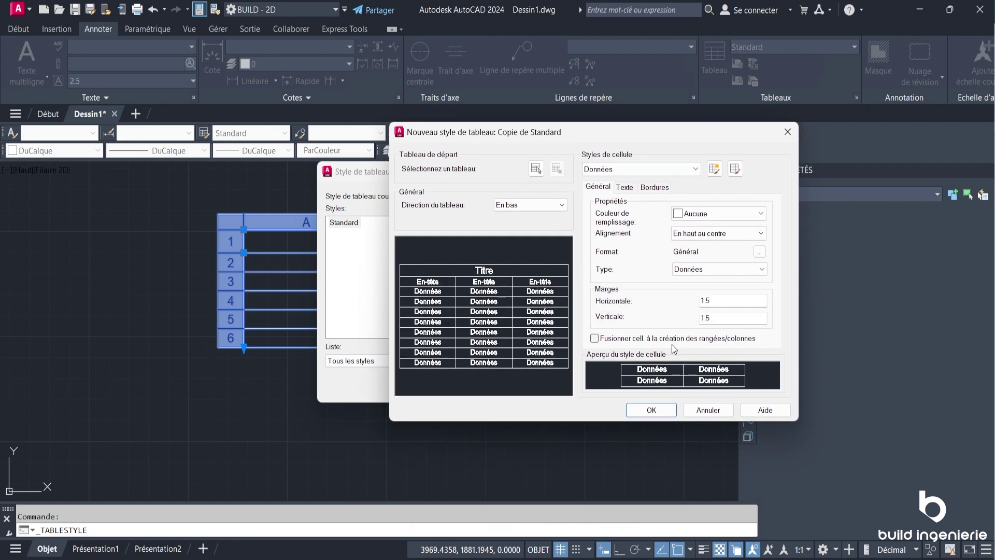
Step: Go through the En-tête and Titre cell styles of the new table style to examine their general properties
left_click(617, 173)
left_click(640, 193)
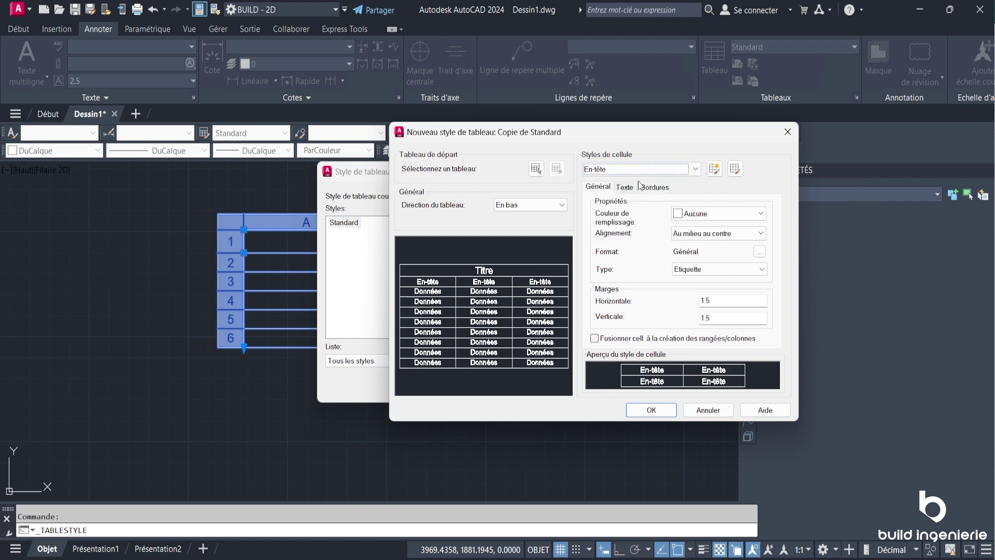
left_click(659, 172)
left_click(650, 204)
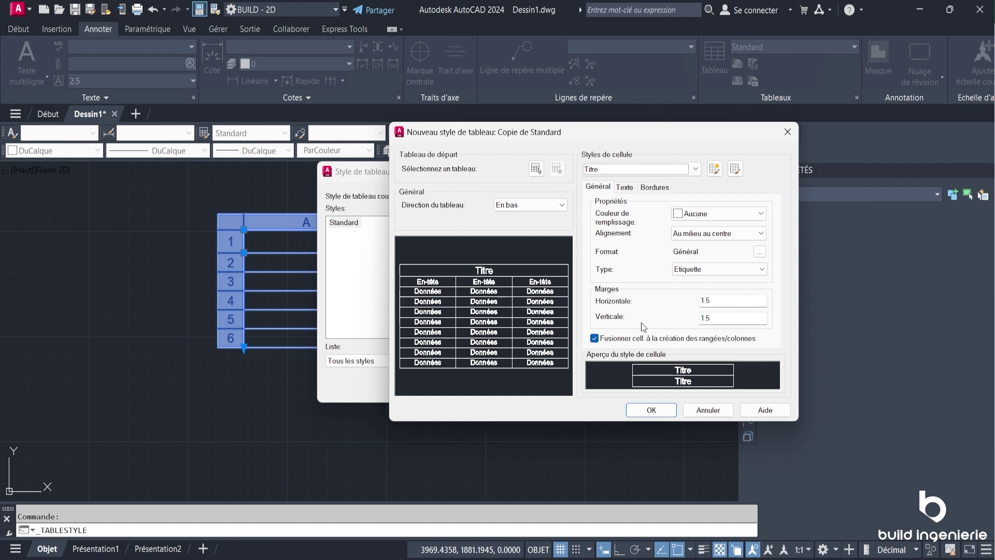
Step: Examine the table style preview and the En-tête, Titre and Données cell styles, and close the table style settings without saving the new style
mouse_move(632, 341)
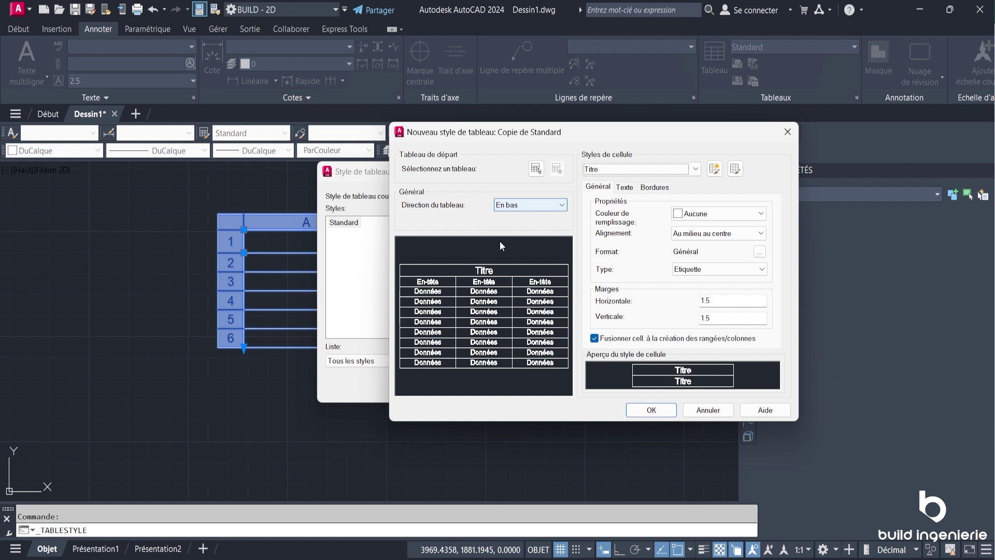
mouse_move(502, 270)
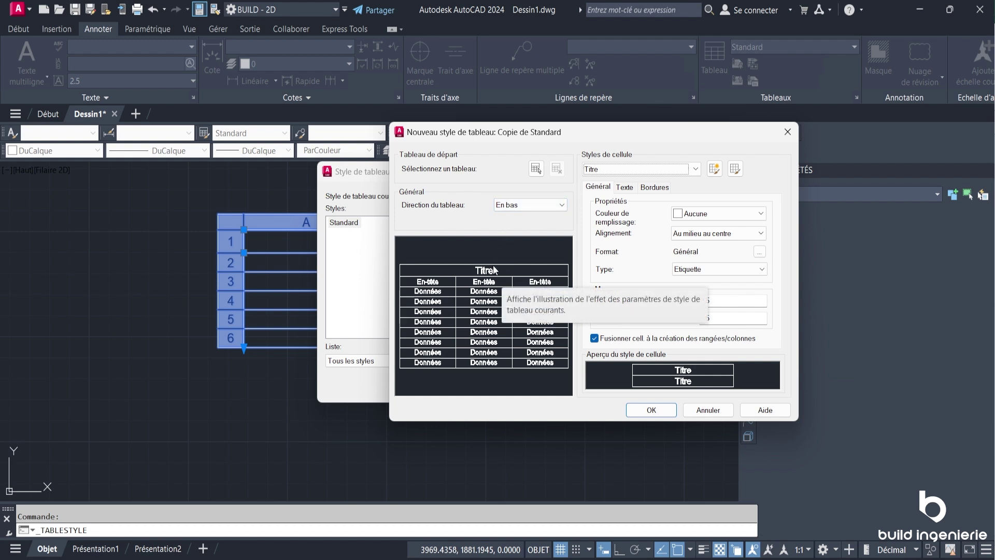
left_click(625, 166)
left_click(625, 193)
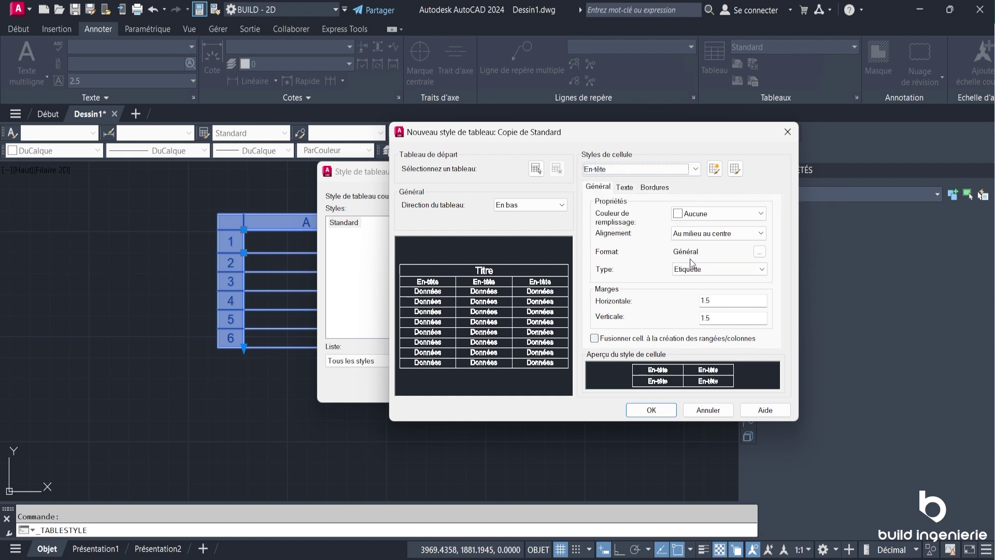
left_click(682, 168)
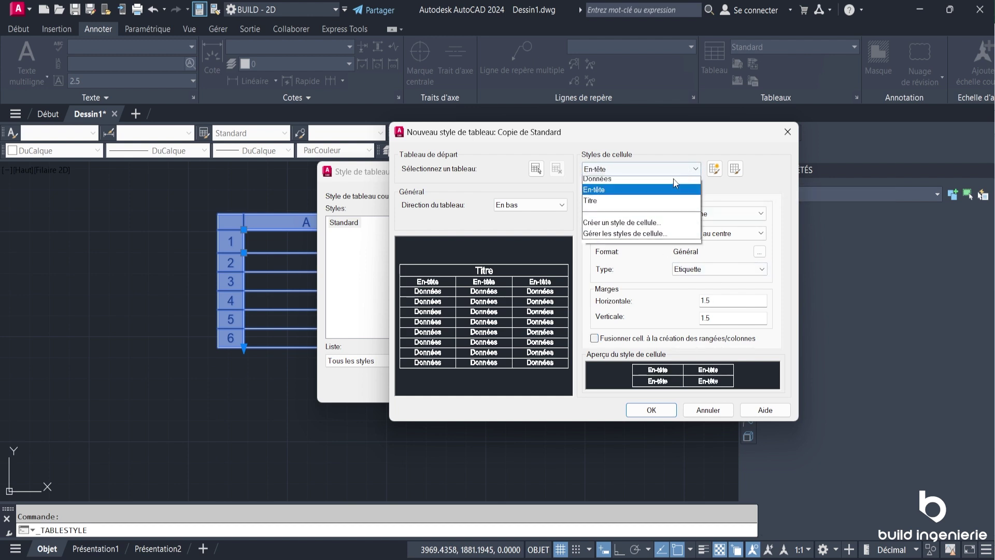
left_click(631, 203)
left_click(636, 169)
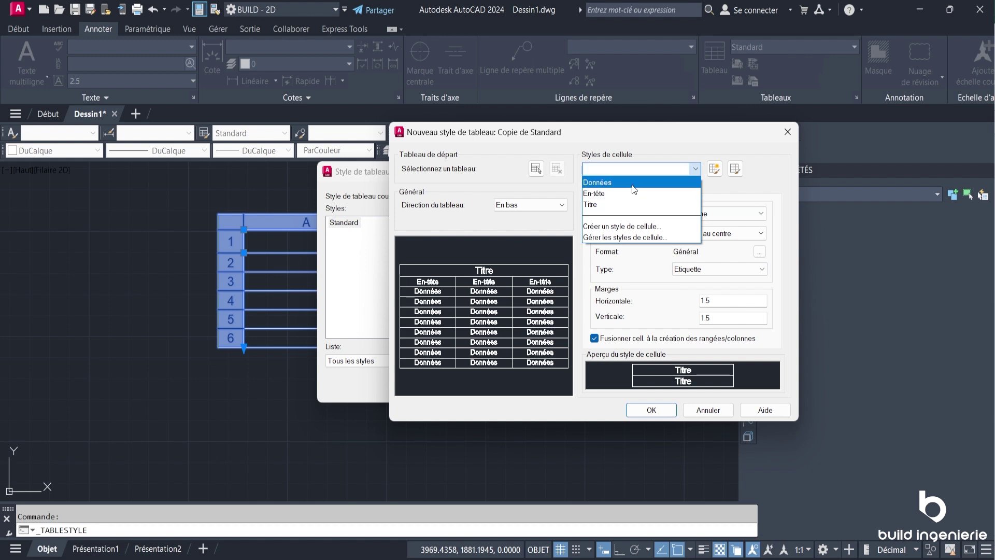
left_click(632, 185)
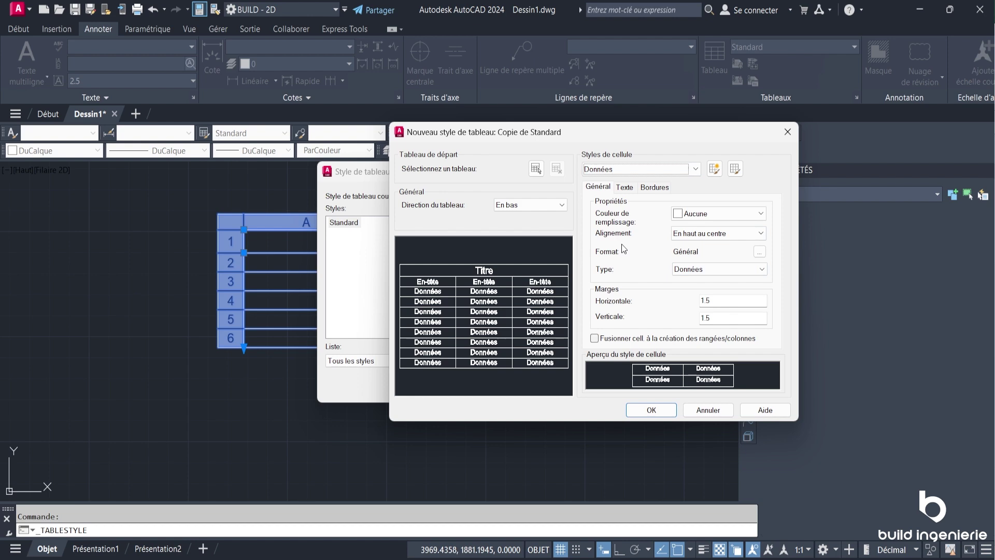
left_click(708, 410)
left_click(581, 386)
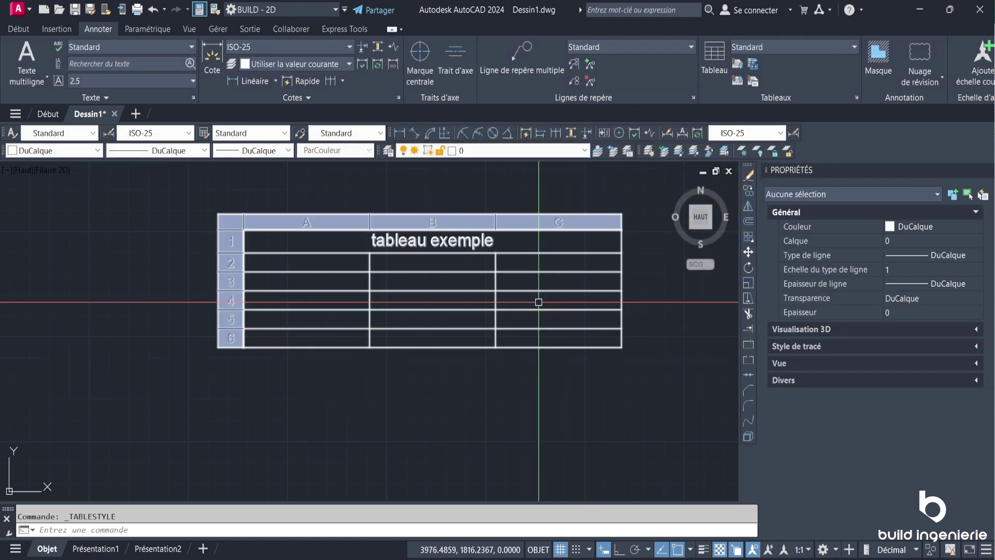